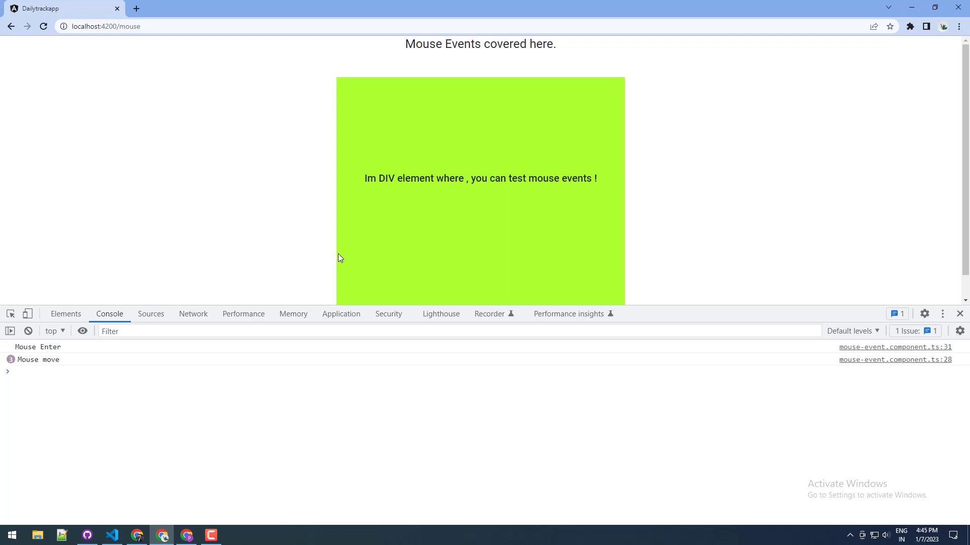
Step: Press inside the green div and drag slightly to log Mouse Down and Mouse dragged events
click(549, 238)
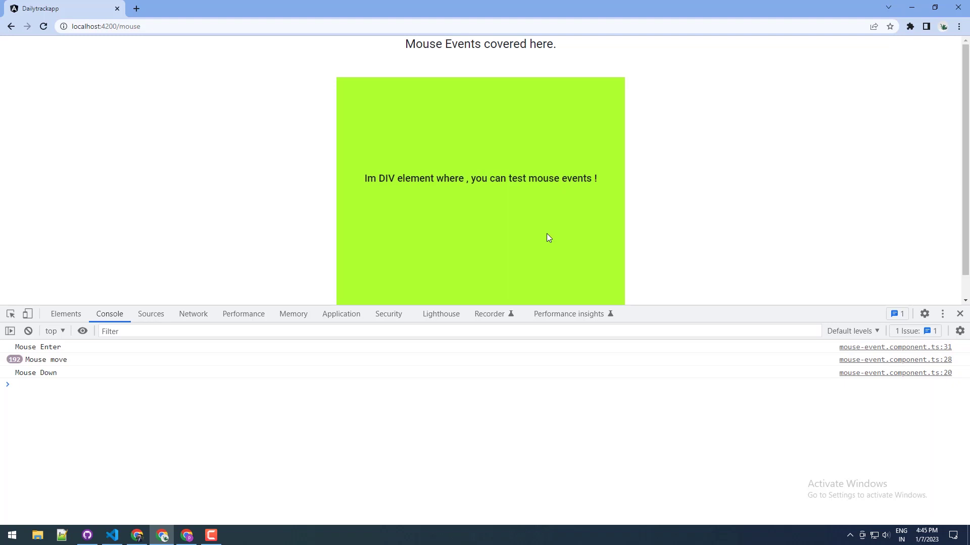
drag(549, 237, 549, 235)
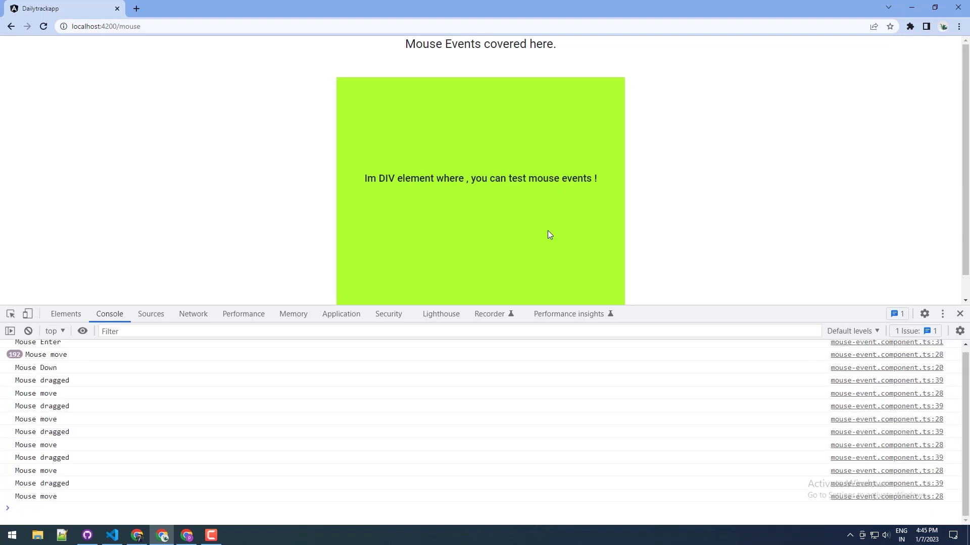
drag(549, 235, 551, 234)
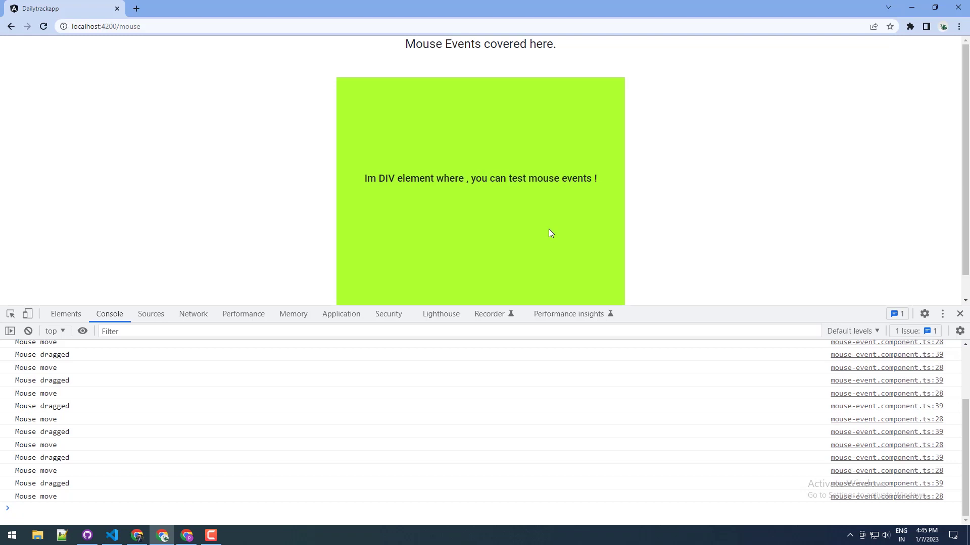
drag(549, 229, 549, 229)
Step: Click three times inside the green div to log repeated Mouse Down/Mouse up pairs
click(444, 246)
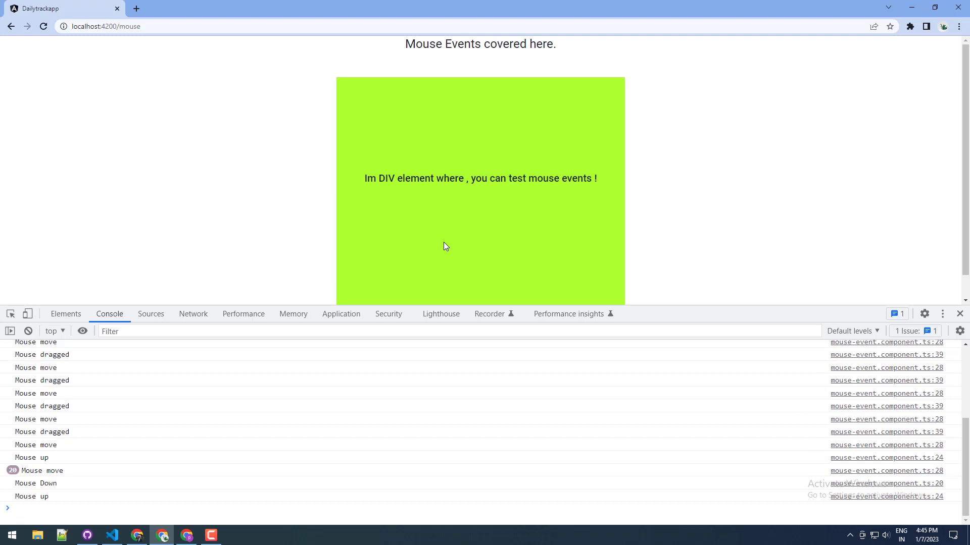
click(445, 244)
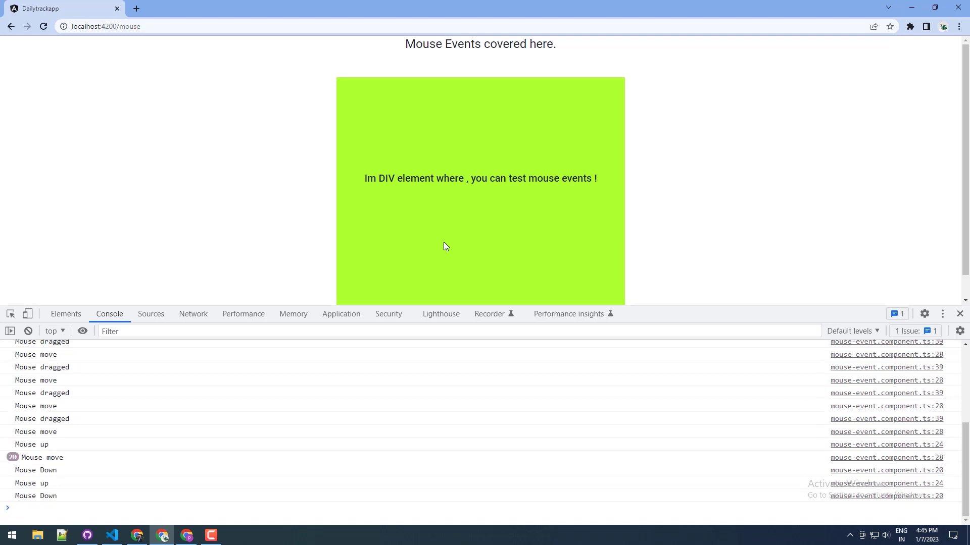
click(445, 246)
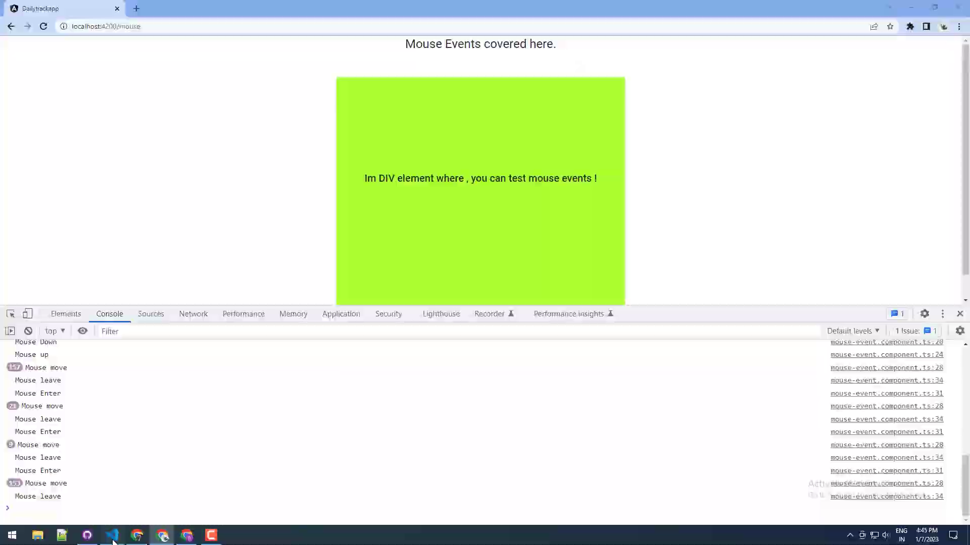
Step: Switch to VS Code, open mouse-event.component.html and select the mouseDiv markup
click(114, 536)
click(89, 189)
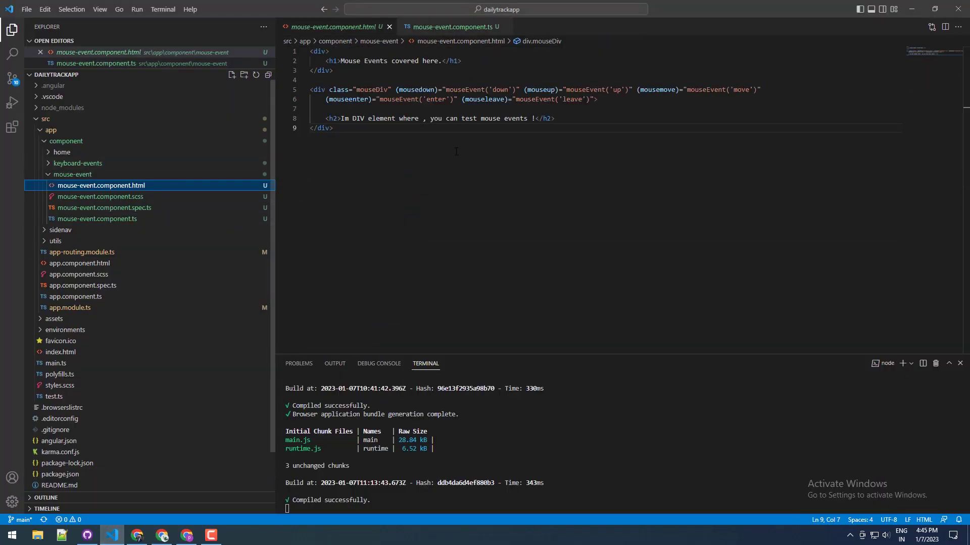
drag(333, 128, 312, 89)
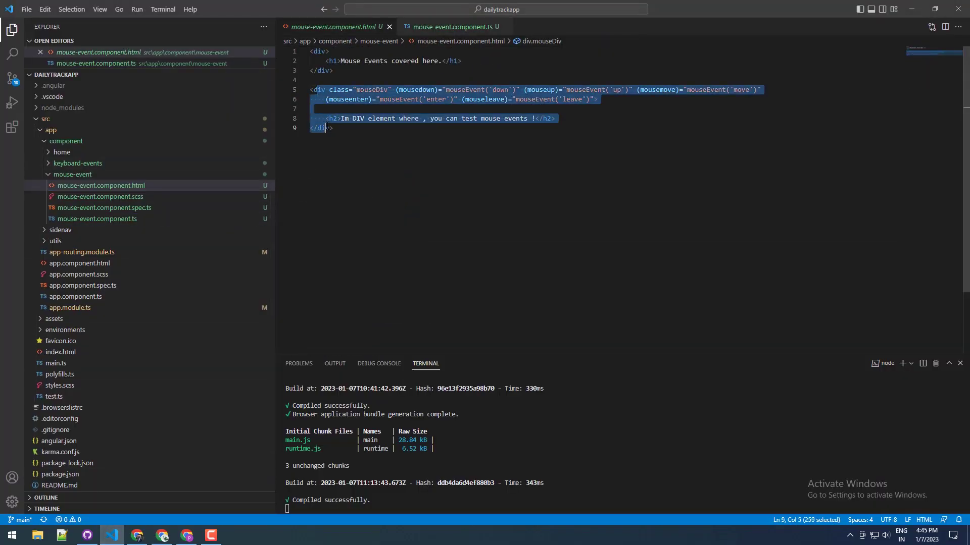
click(333, 127)
drag(333, 128, 312, 89)
click(367, 130)
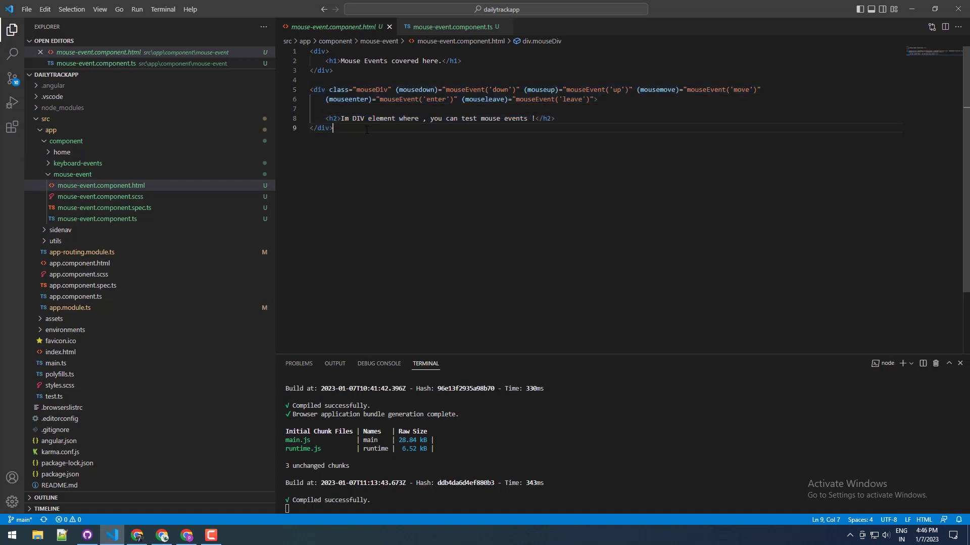
Step: Highlight the mousedown, mouseup, mousemove, mouseenter and mouseleave bindings and their mouseEvent() arguments
drag(395, 90, 438, 90)
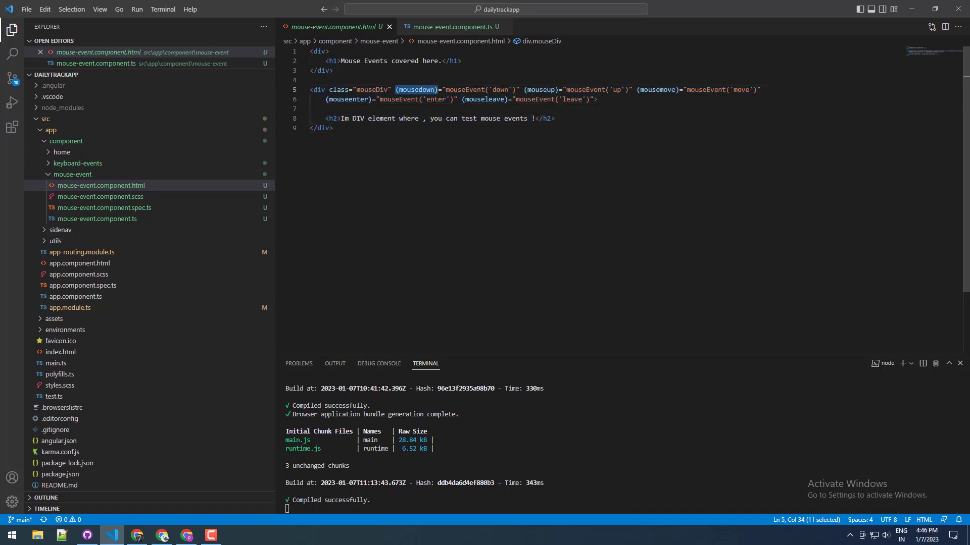
double_click(542, 90)
double_click(656, 89)
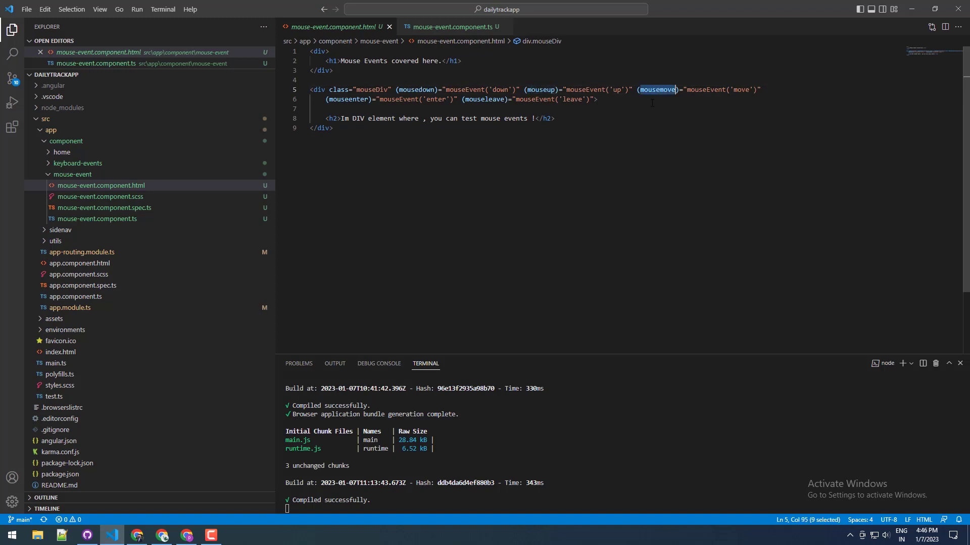
double_click(348, 100)
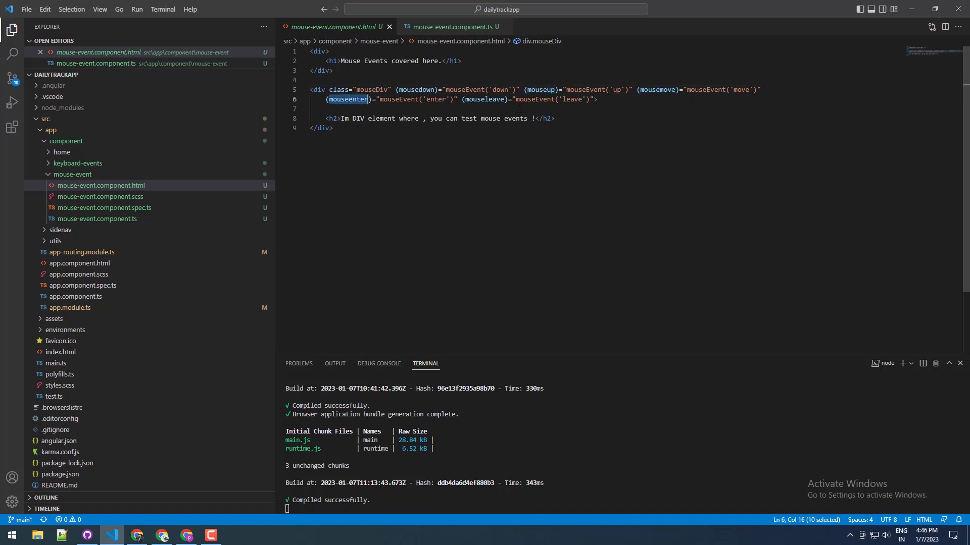
double_click(484, 100)
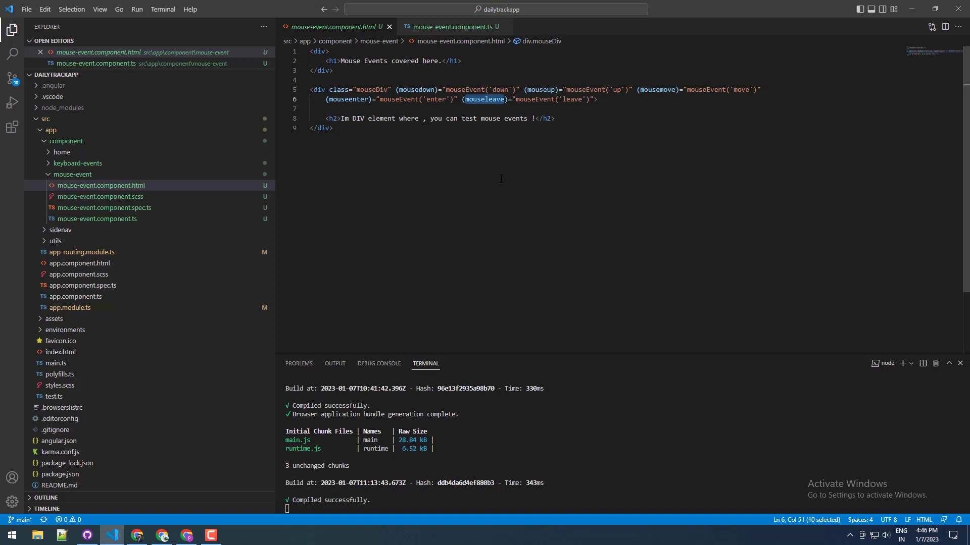
double_click(464, 89)
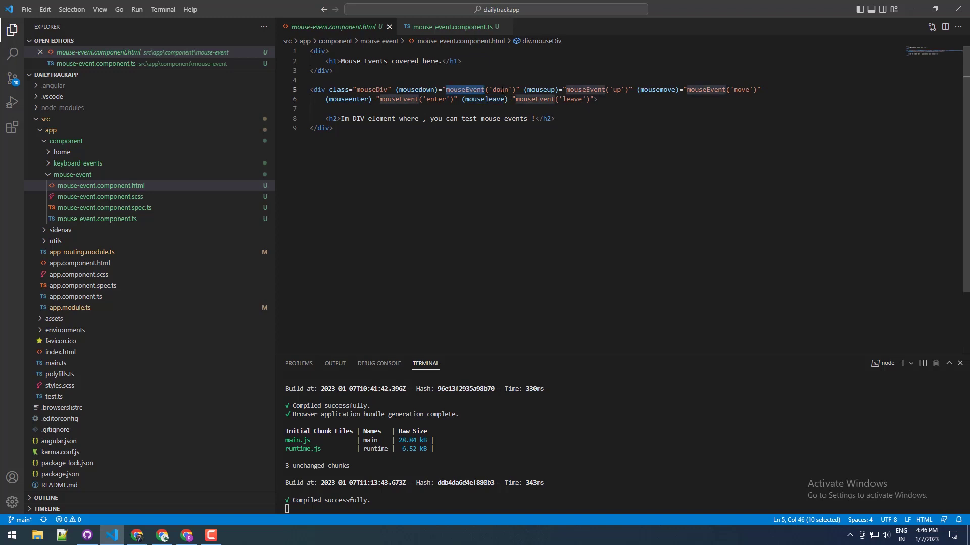
double_click(417, 90)
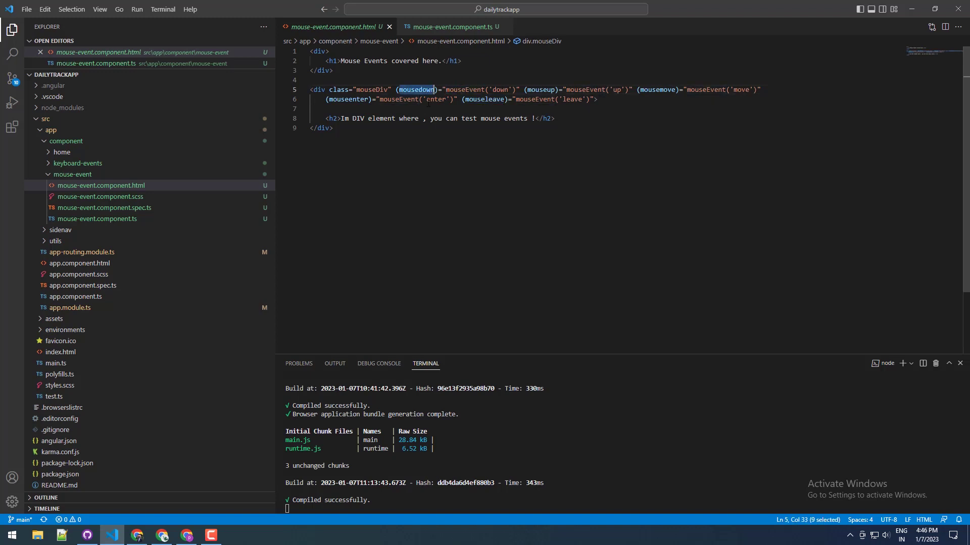
double_click(502, 90)
click(748, 89)
click(433, 99)
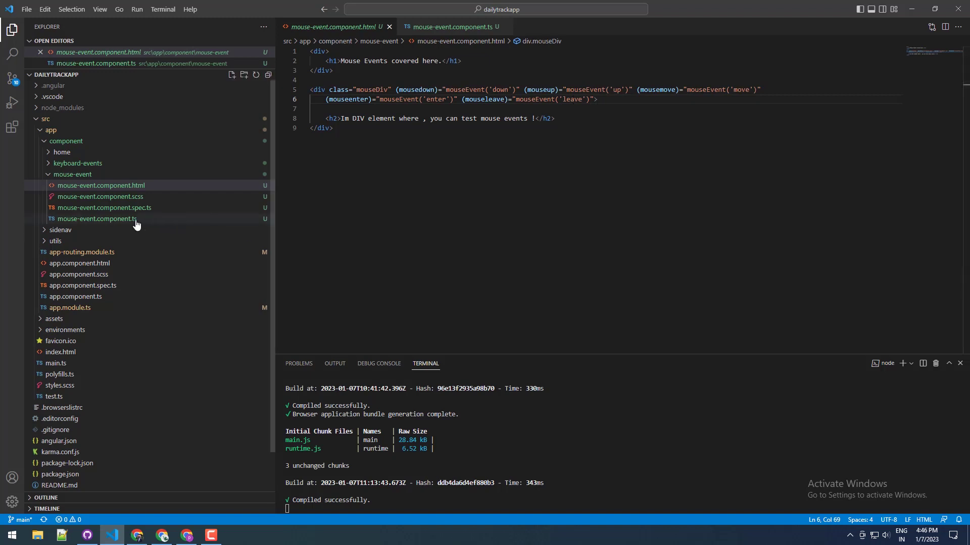
Step: Open mouse-event.component.ts and highlight mouseEvent, its type checks and the Mouse Down log
click(457, 90)
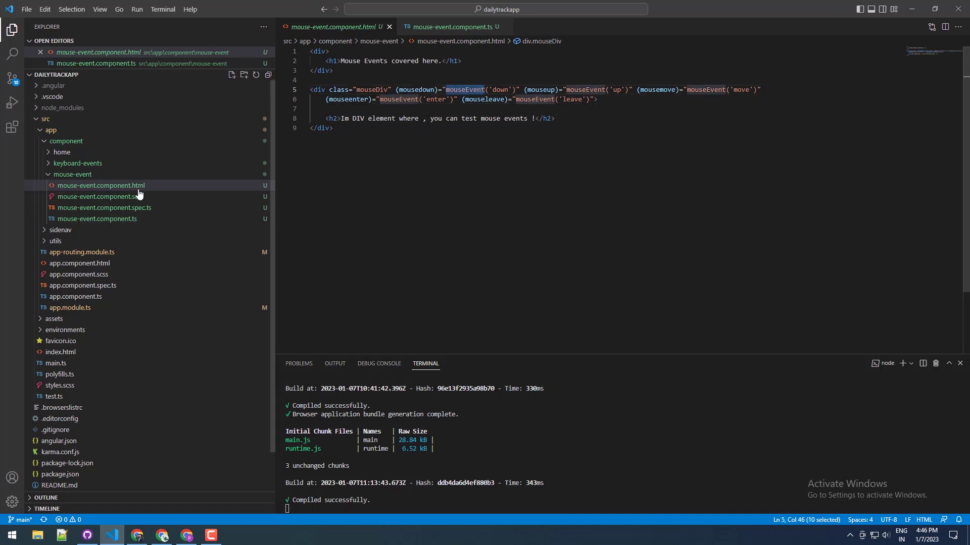
click(118, 219)
scroll(461, 217, down, 2)
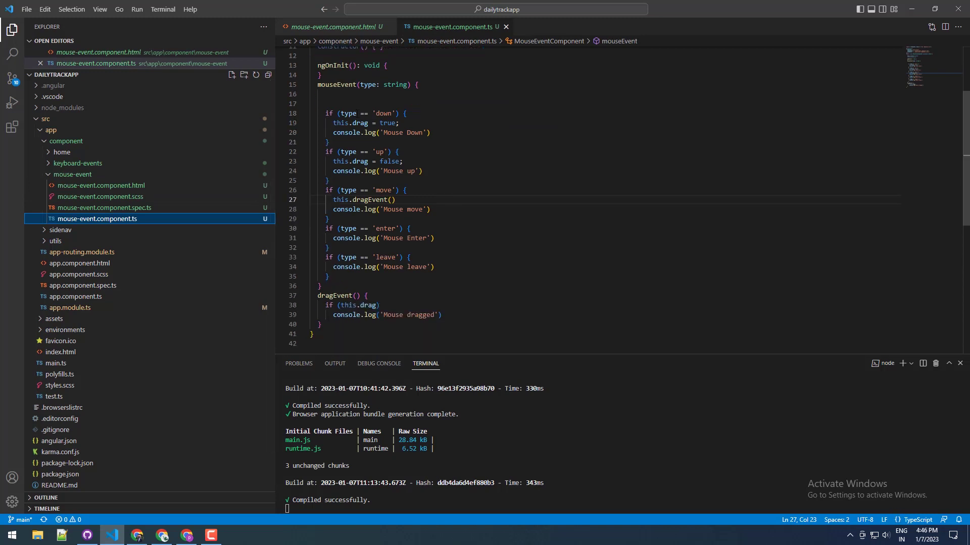
double_click(335, 86)
scroll(335, 88, down, 1)
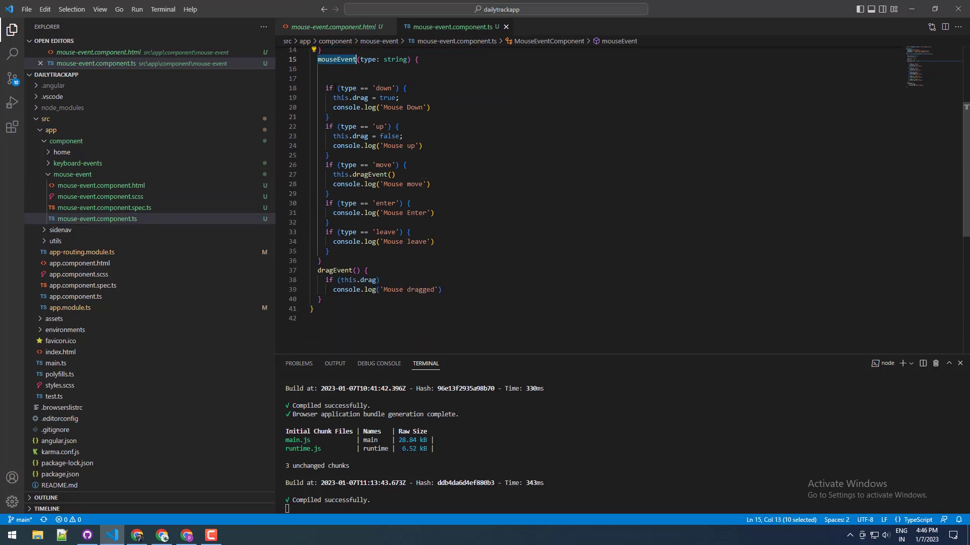
drag(324, 88, 425, 243)
click(345, 241)
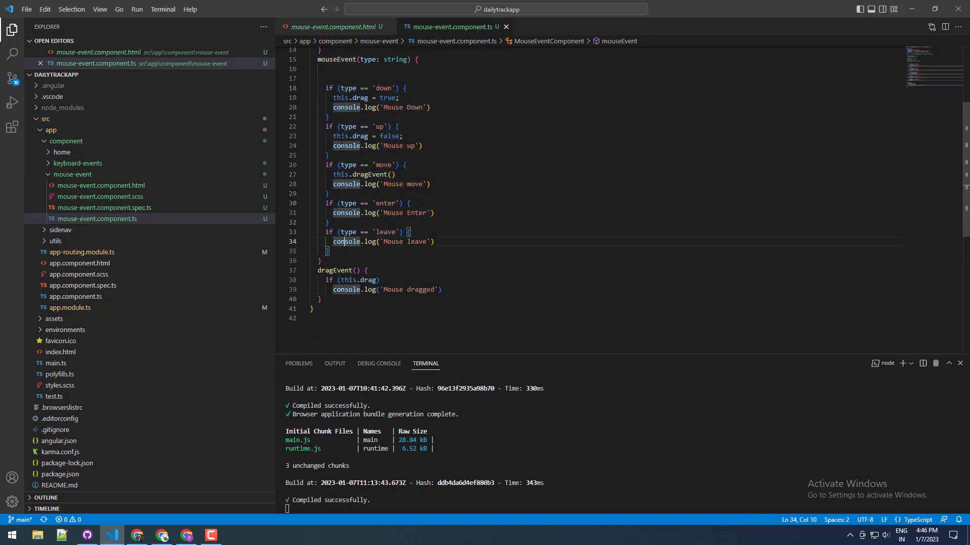
click(387, 88)
drag(430, 107, 331, 107)
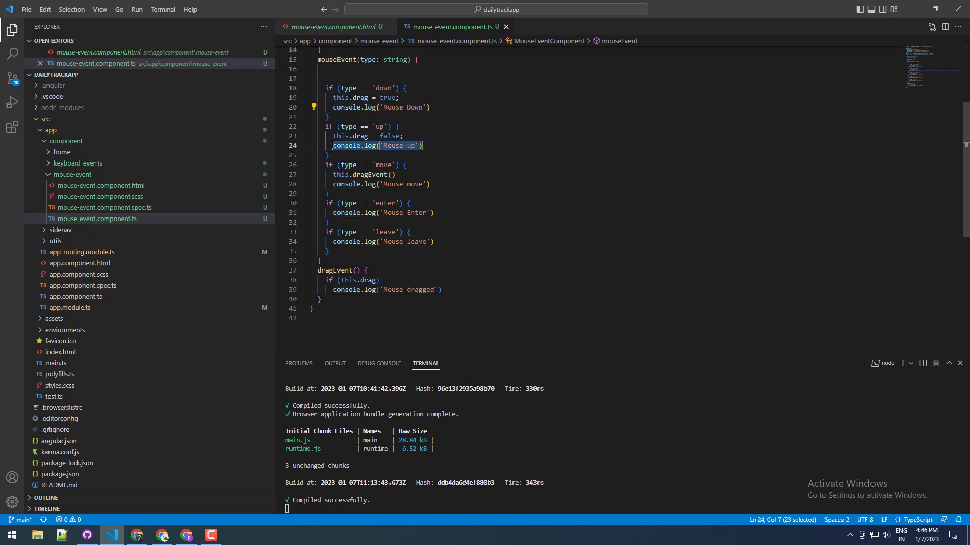
scroll(416, 162, up, 3)
Step: Highlight this.drag = true, the dragEvent method, and the 'move' and 'up' conditions
click(410, 333)
scroll(476, 191, up, 1)
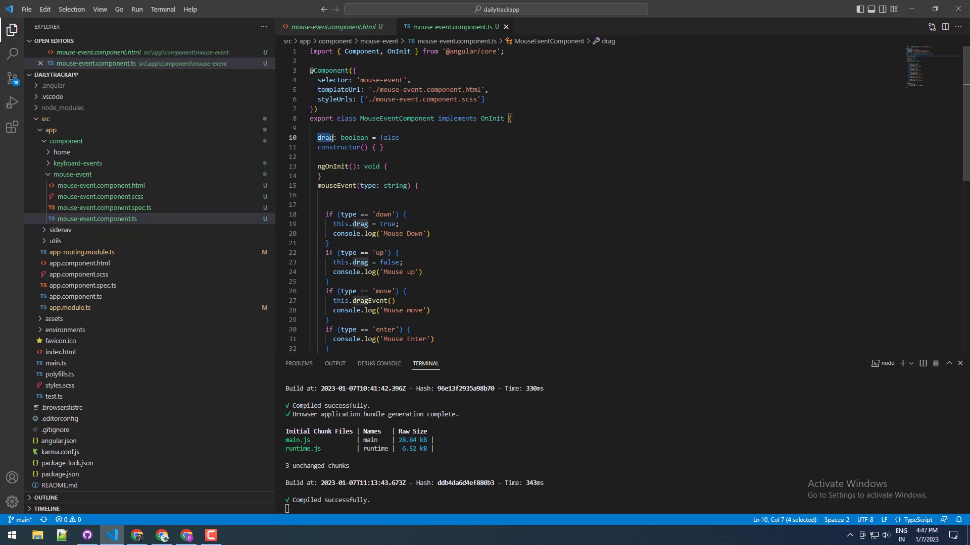
click(476, 198)
scroll(476, 192, down, 1)
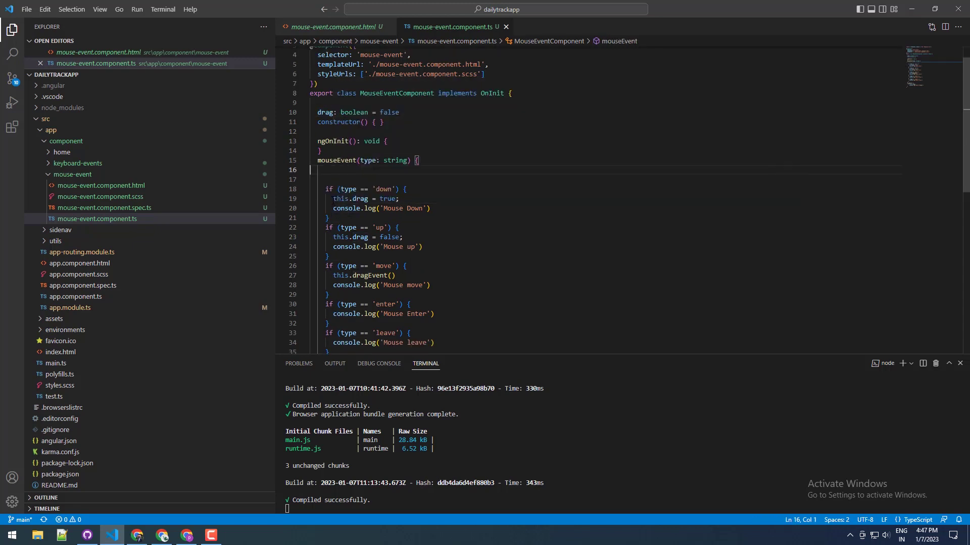
drag(334, 199, 400, 198)
scroll(400, 199, down, 2)
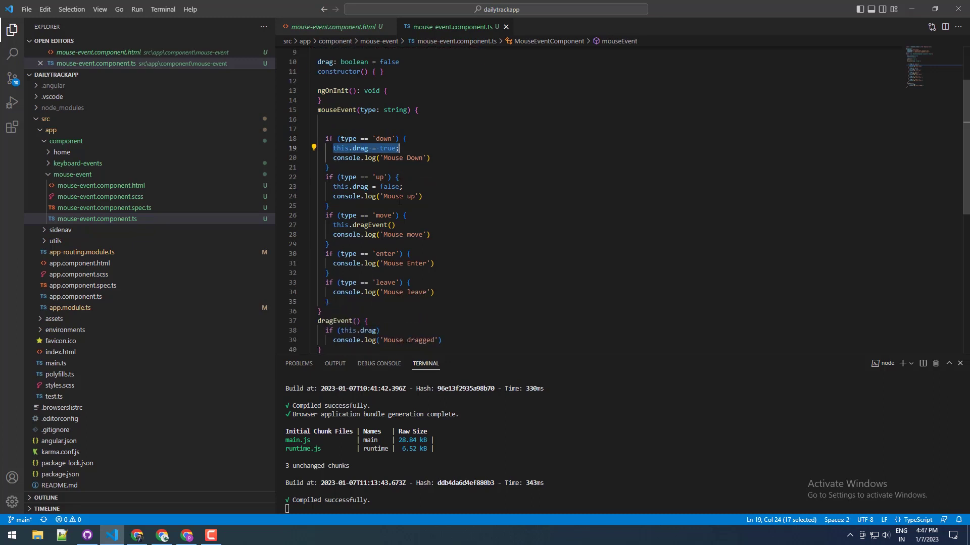
scroll(410, 302, down, 1)
double_click(334, 295)
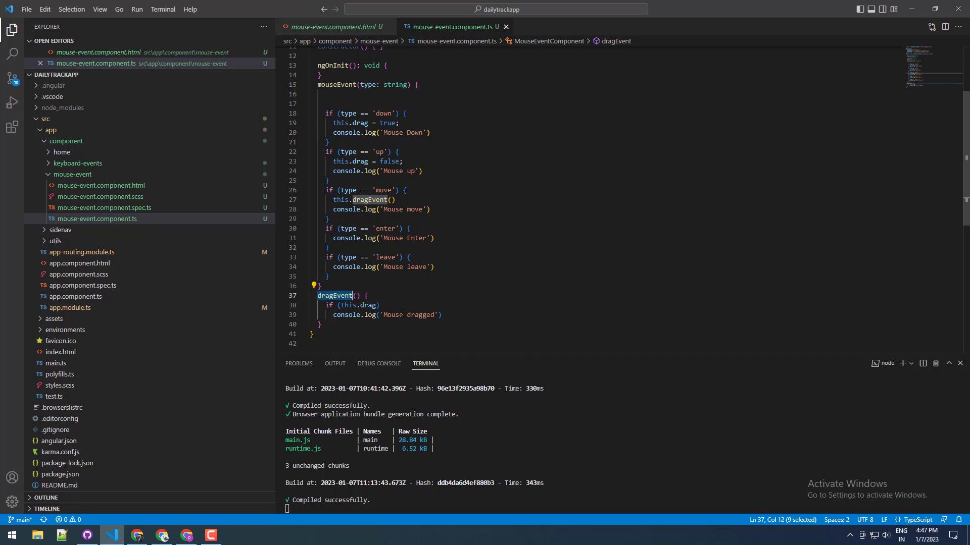
drag(318, 190, 389, 191)
click(388, 190)
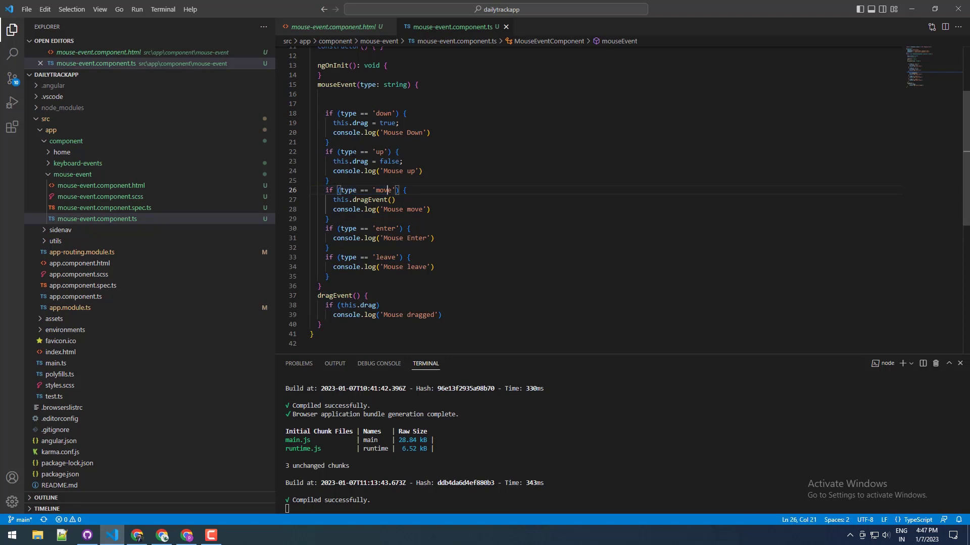
mouse_move(345, 152)
mouse_down()
mouse_move(382, 151)
mouse_move(346, 161)
mouse_up()
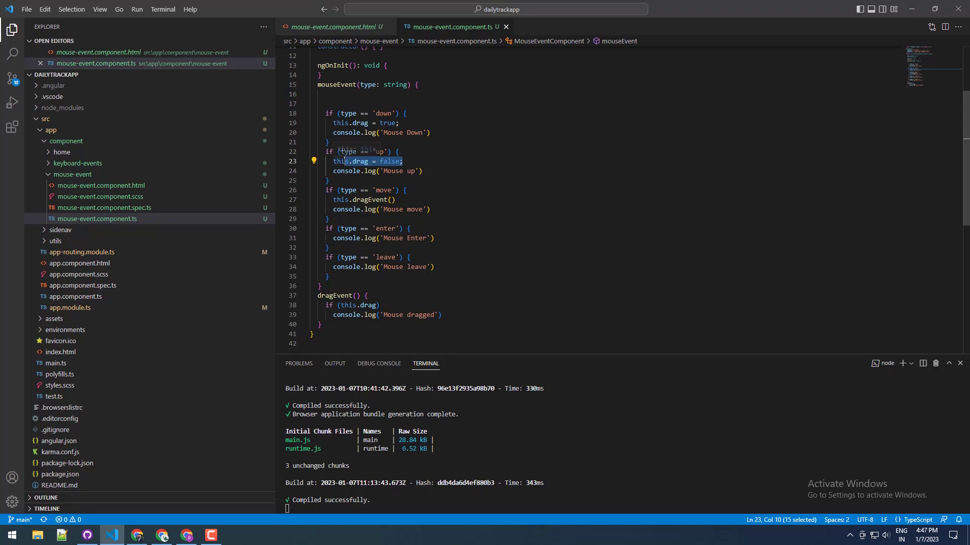
click(378, 181)
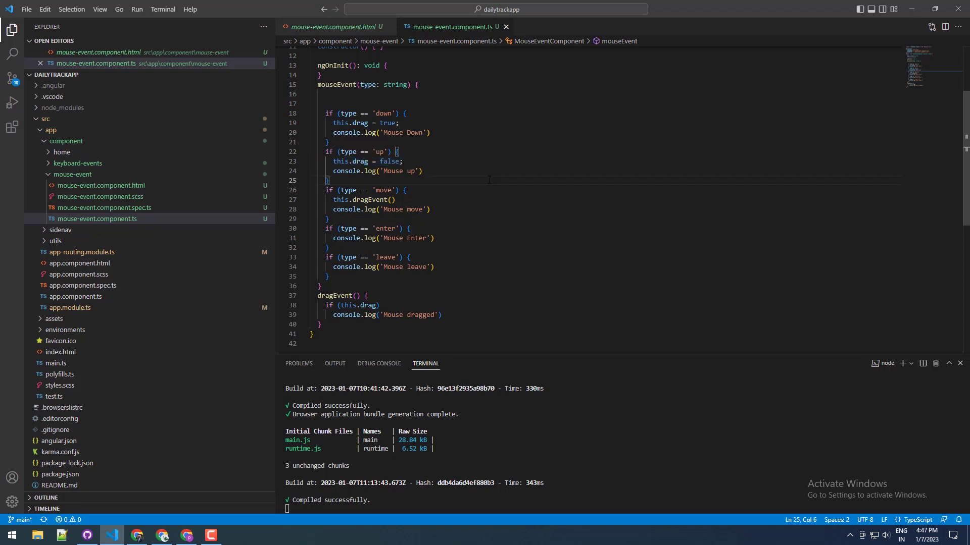